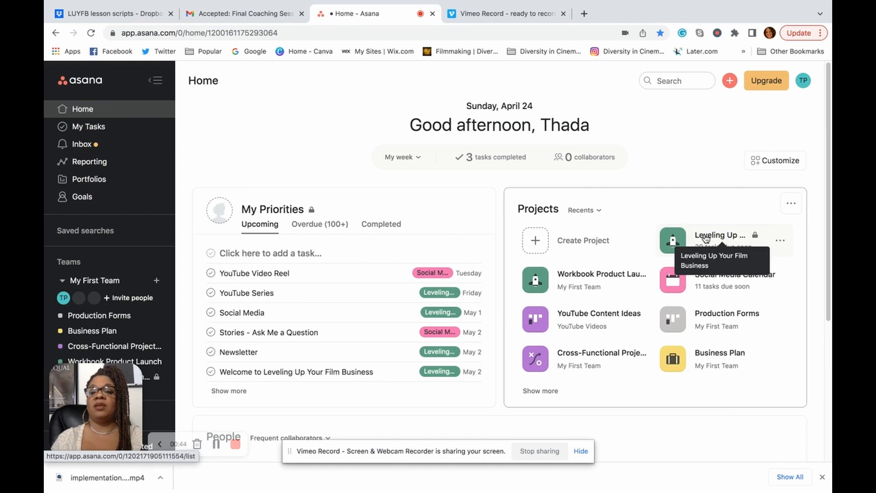
Open the Leveling Up Your Film Business project and look through its list sections from Course Lessons to Launch
click(706, 235)
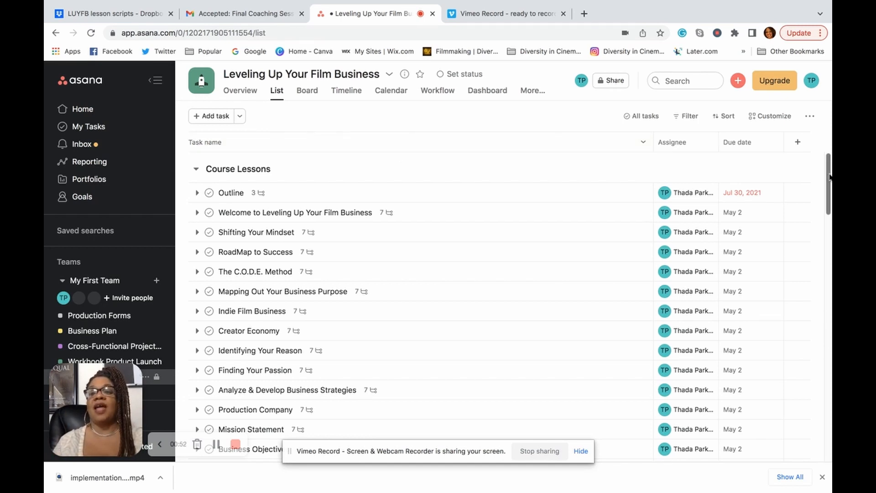
drag(829, 175, 831, 361)
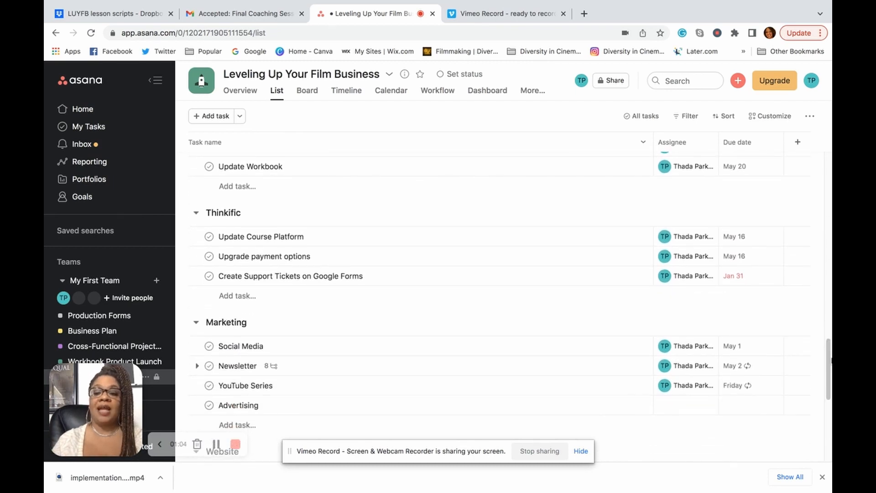
drag(830, 358, 831, 420)
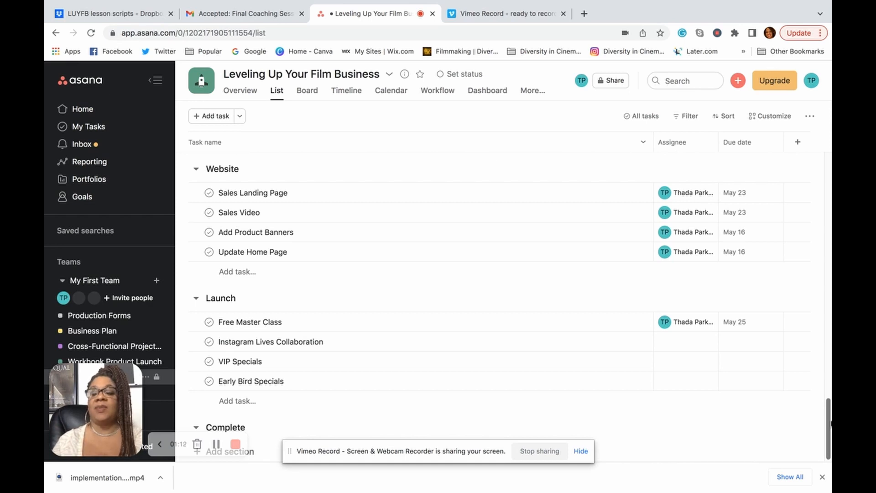
drag(830, 414, 817, 160)
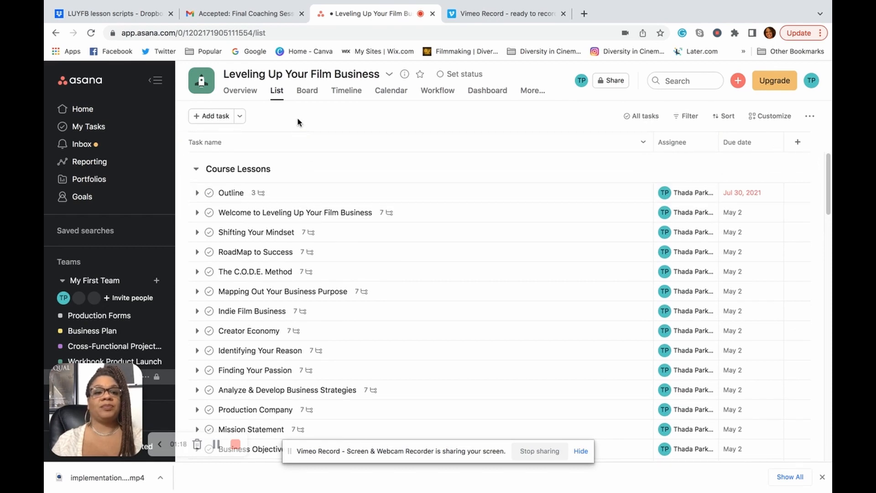
View the project as a board, switch it to the calendar, and turn weekends on while checking the April and May tasks
click(309, 95)
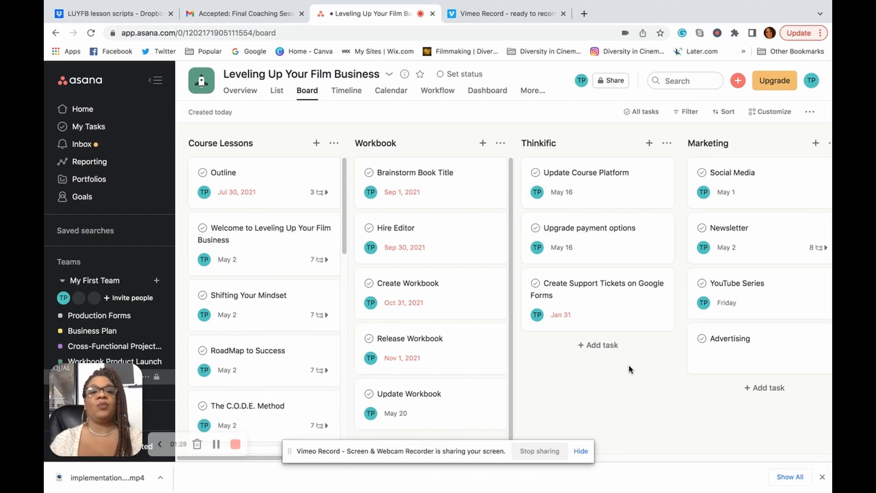
click(399, 95)
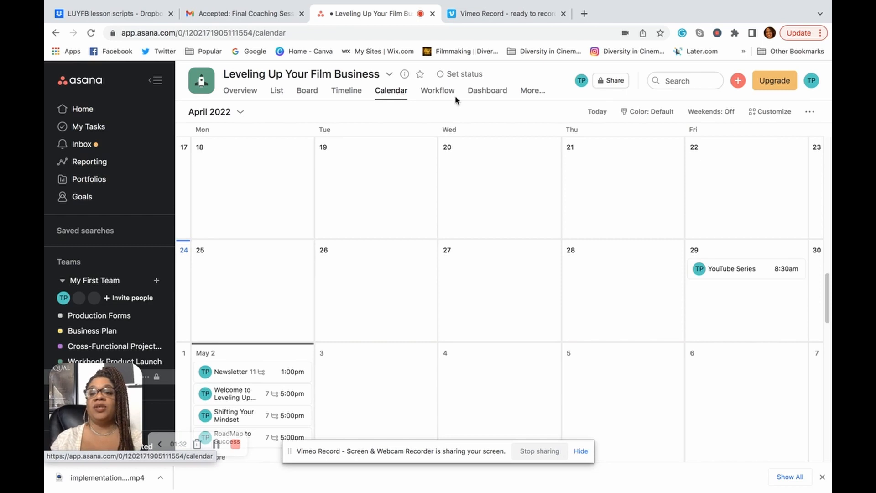
drag(829, 289, 831, 330)
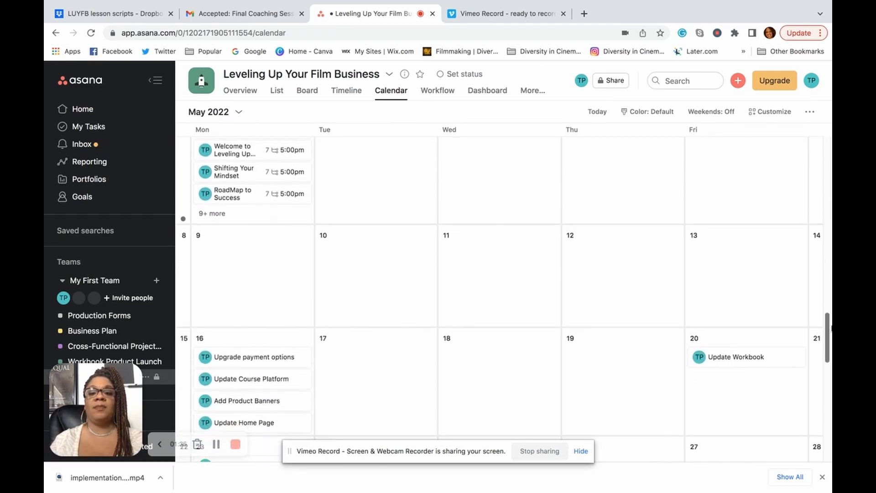
click(715, 116)
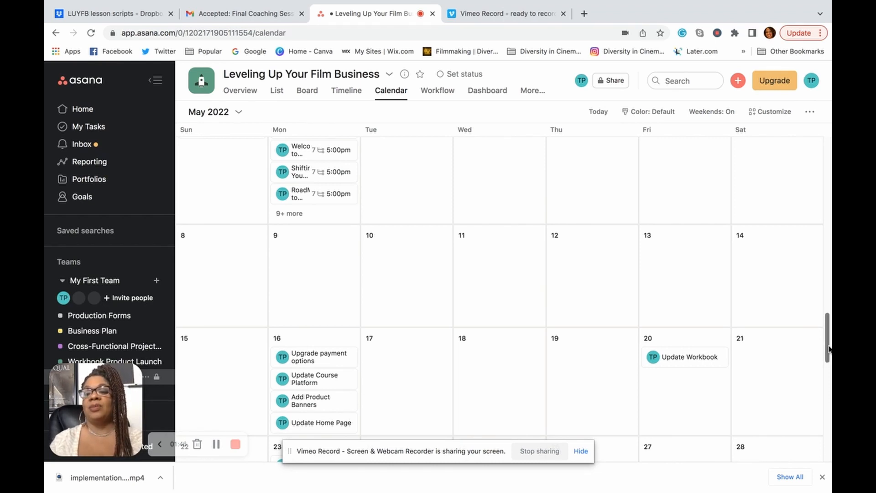
drag(828, 345, 830, 324)
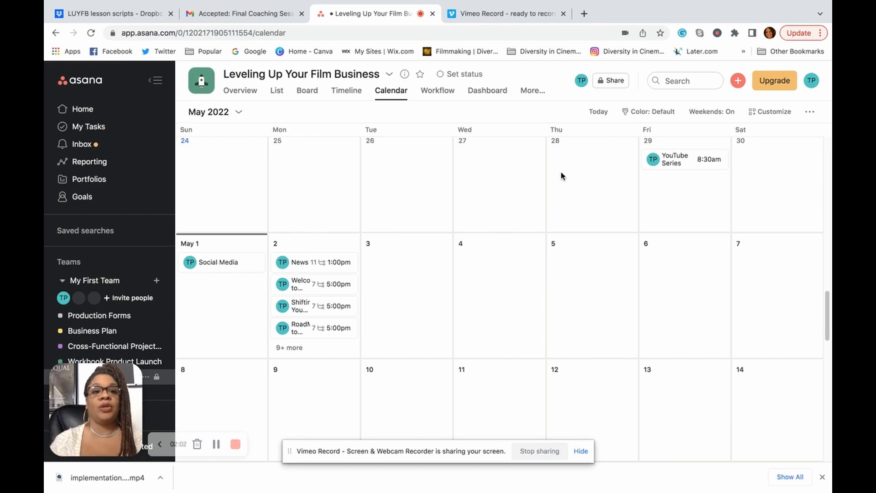
Return to the board view and look through the Course Lessons tasks
click(310, 97)
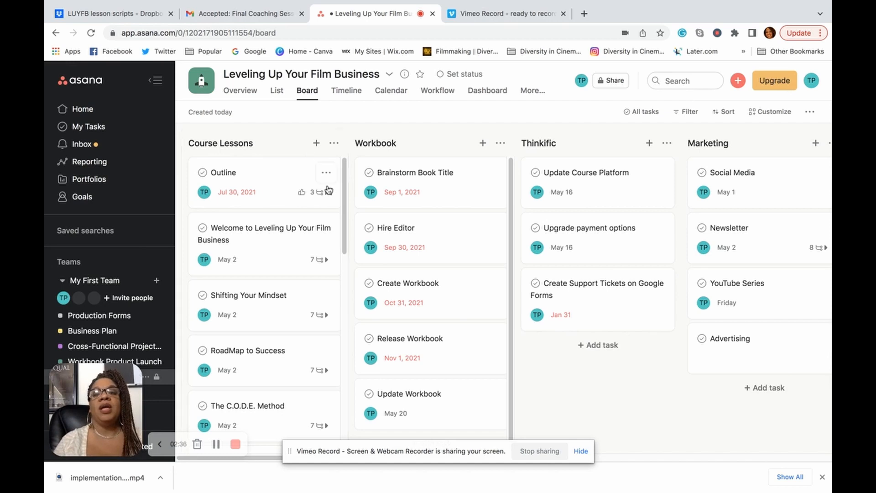
mouse_move(371, 246)
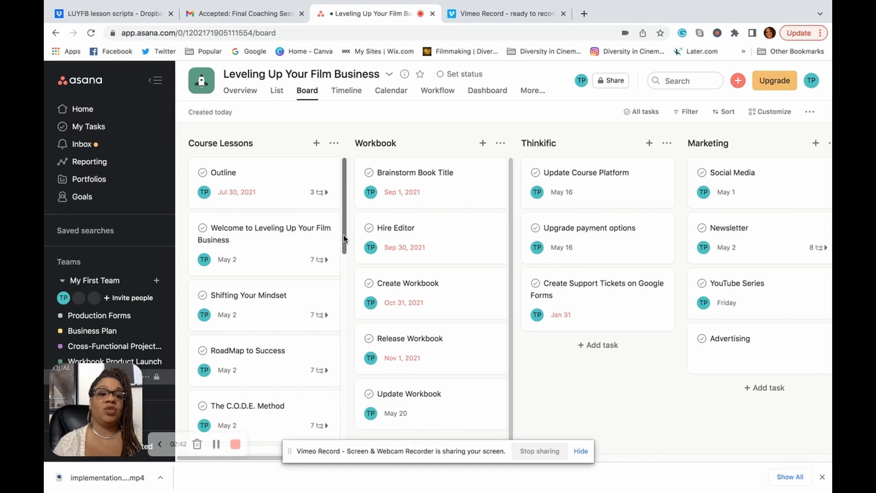
drag(344, 238, 342, 415)
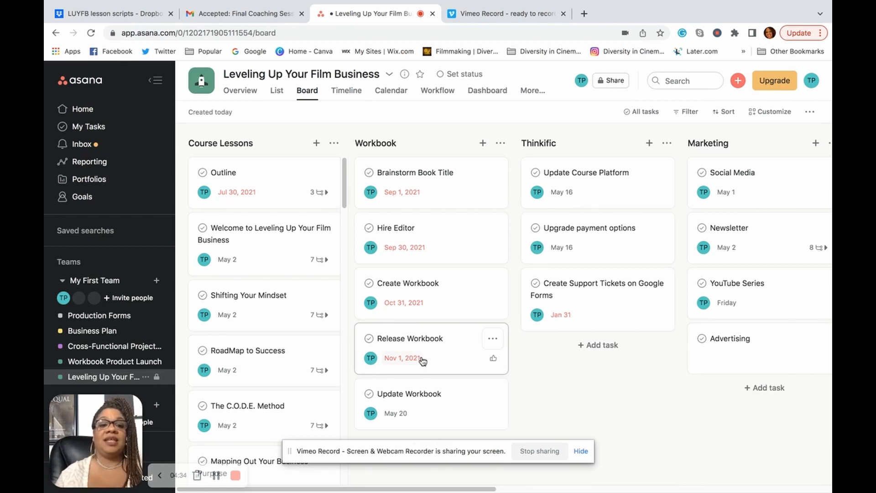
Mark the four overdue Workbook tasks and the Thinkific task Create Support Tickets on Google Forms as complete
click(369, 173)
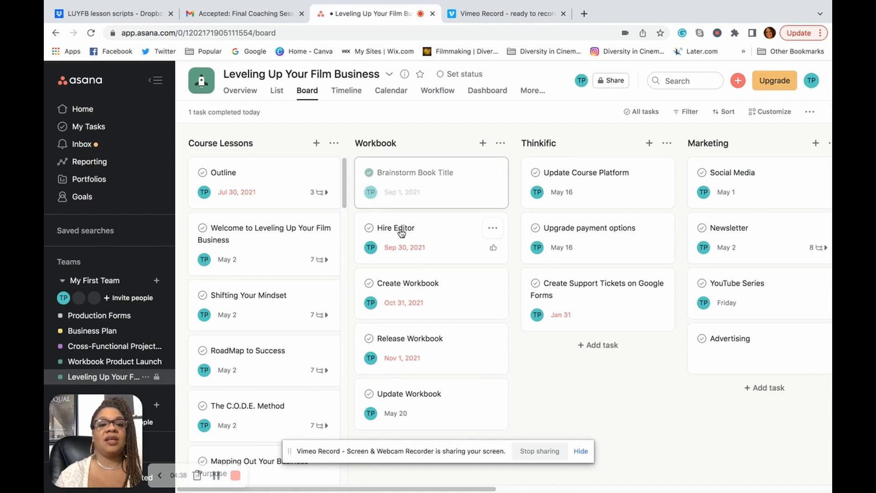
click(369, 228)
click(369, 283)
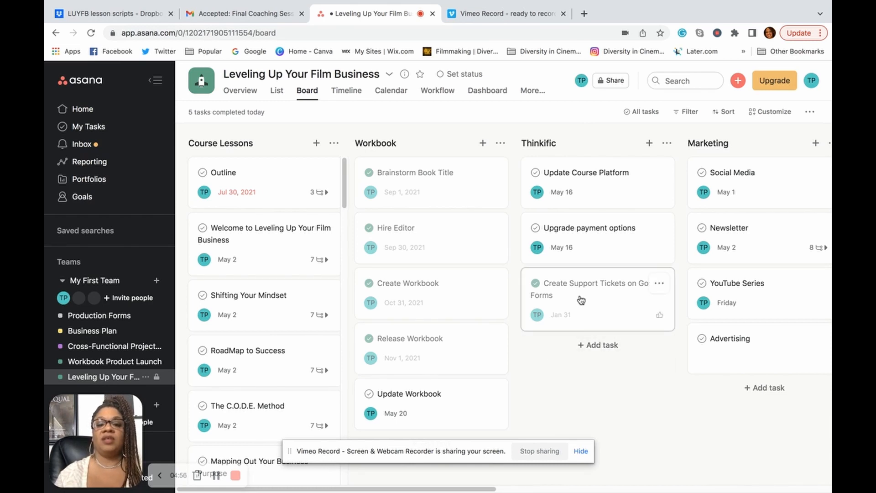
Move the Create Support Tickets on Google Forms task from Thinkific to the Complete section
drag(582, 299, 638, 246)
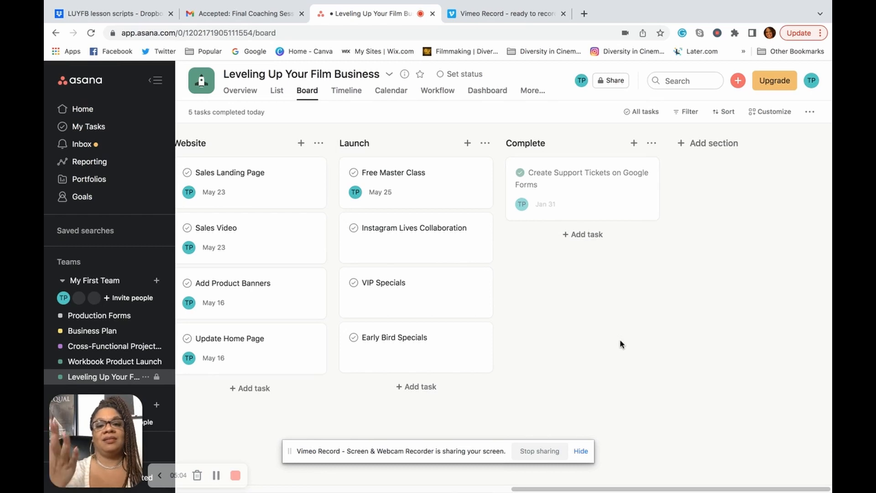
drag(650, 486, 285, 461)
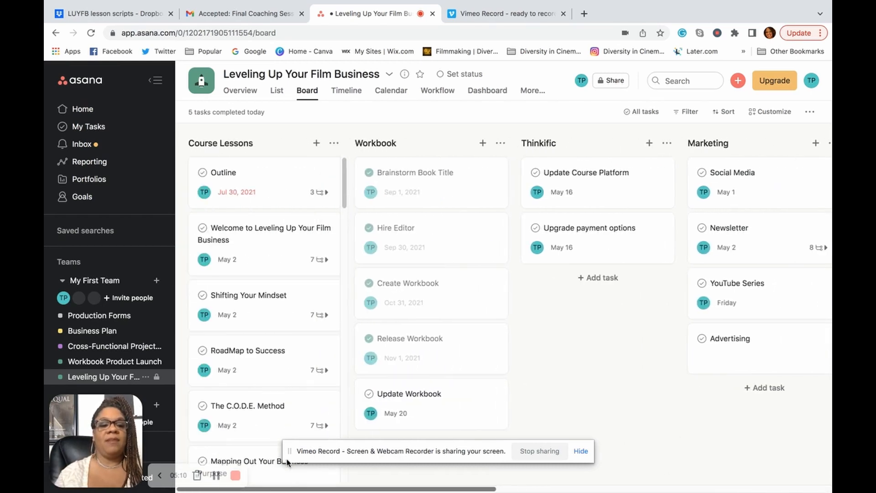
Review the Outline task's details, description and subtasks, and close its details
click(272, 183)
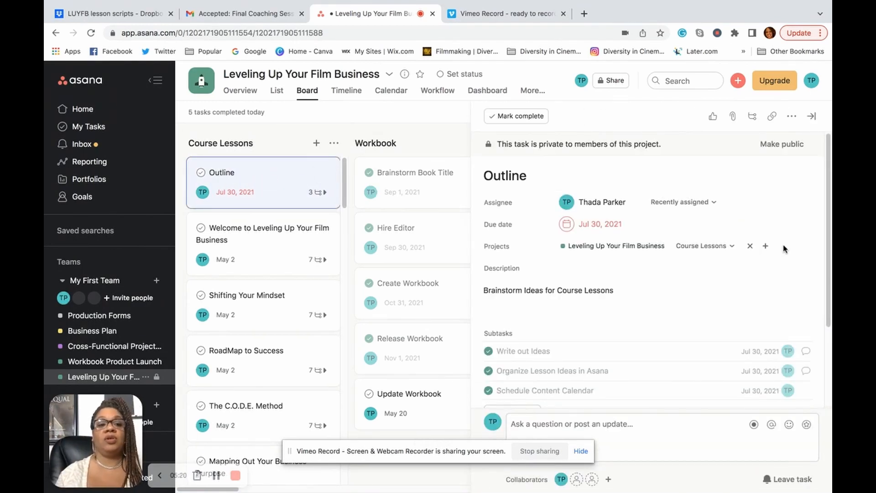
drag(829, 250, 824, 282)
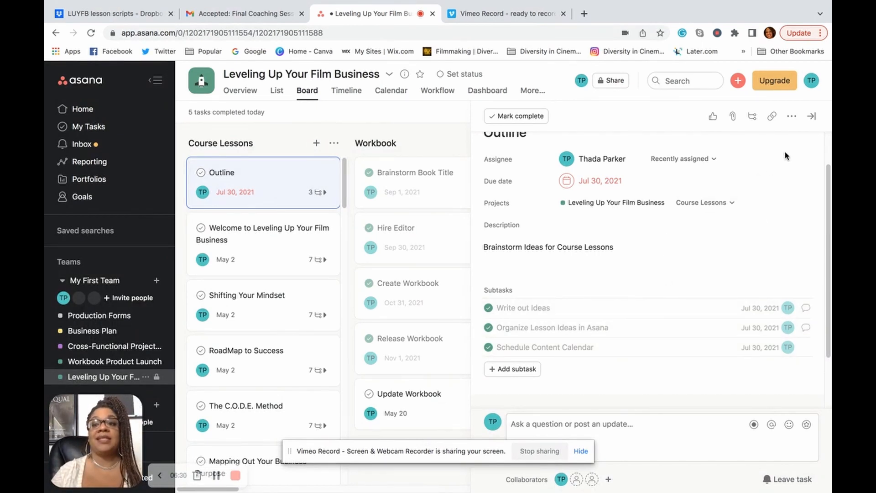
click(811, 116)
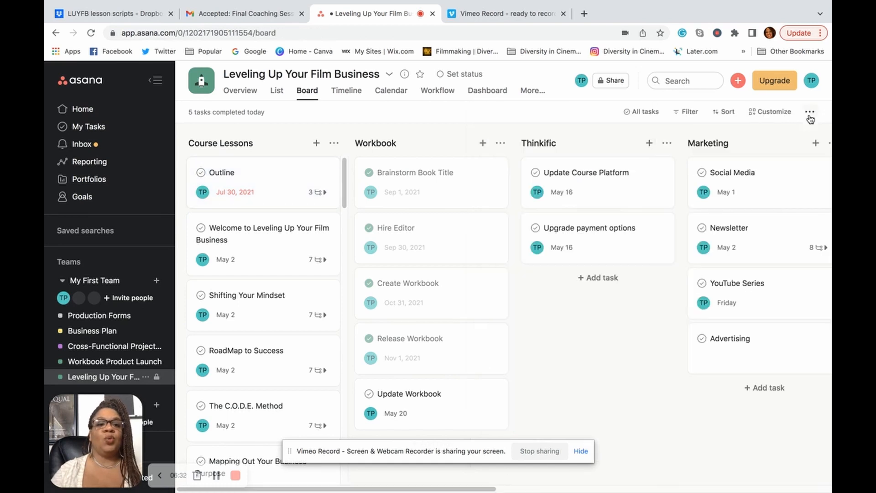
Mark the Outline task as complete and move it out of the Course Lessons section
drag(274, 174, 317, 163)
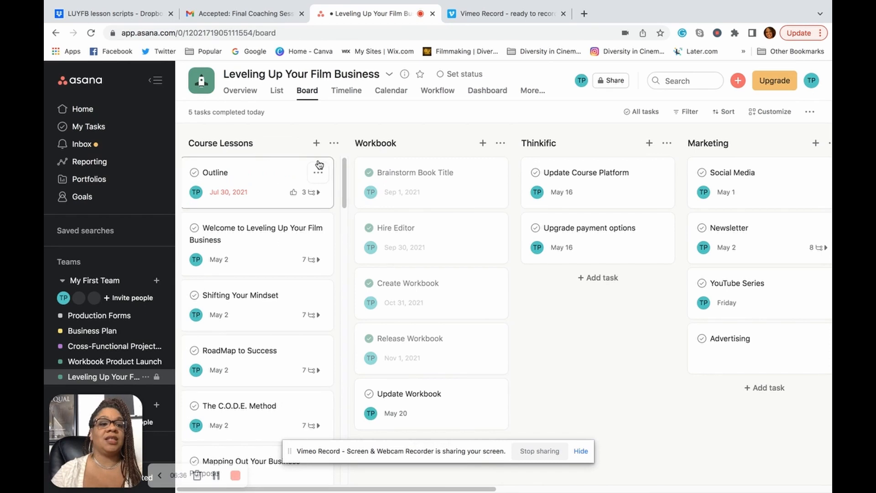
click(194, 172)
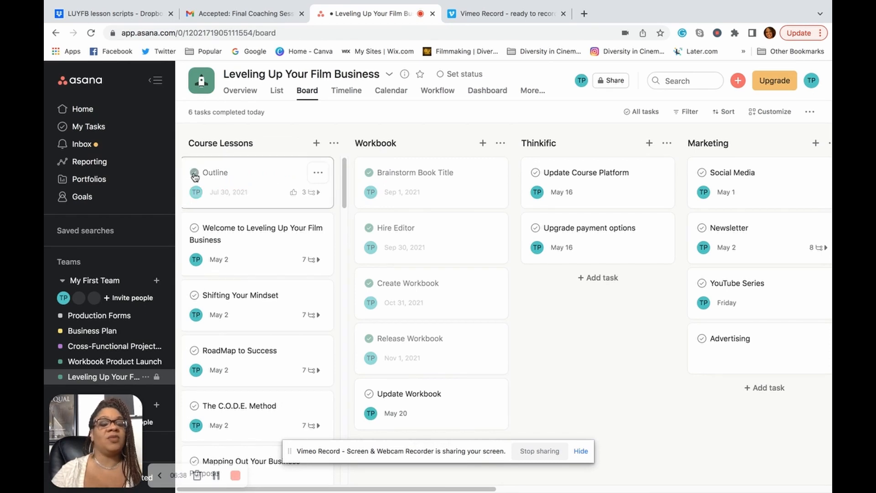
drag(252, 179, 613, 242)
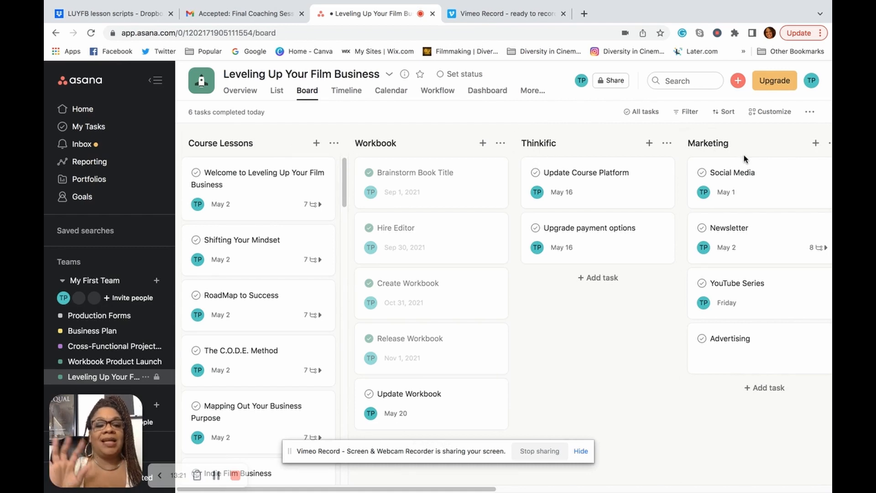
Start a new project from the home page, browse the template gallery, and return to the project start options
click(99, 114)
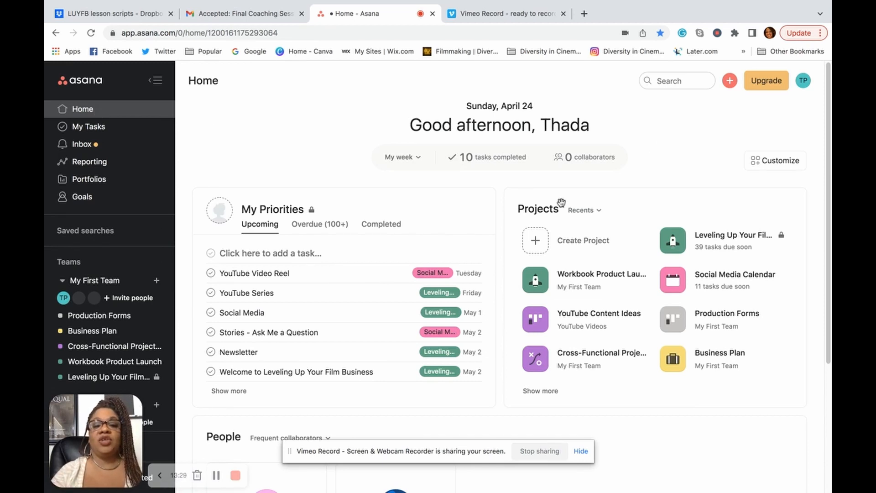
click(538, 244)
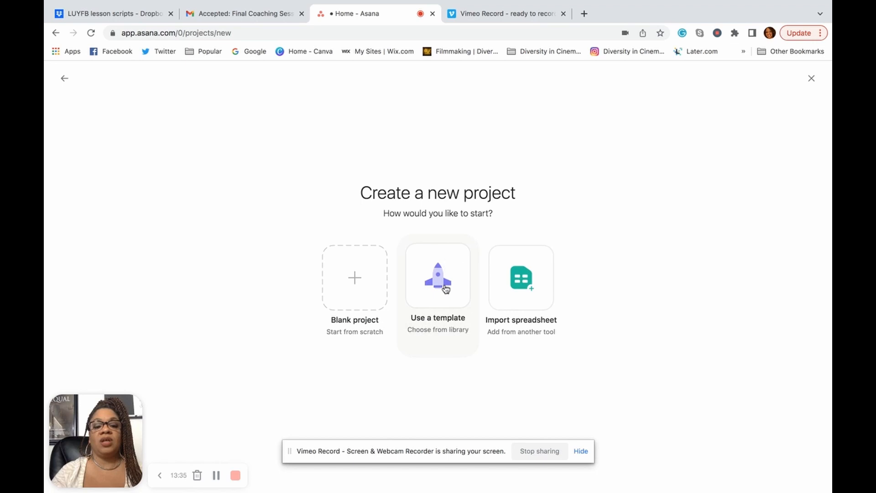
click(441, 280)
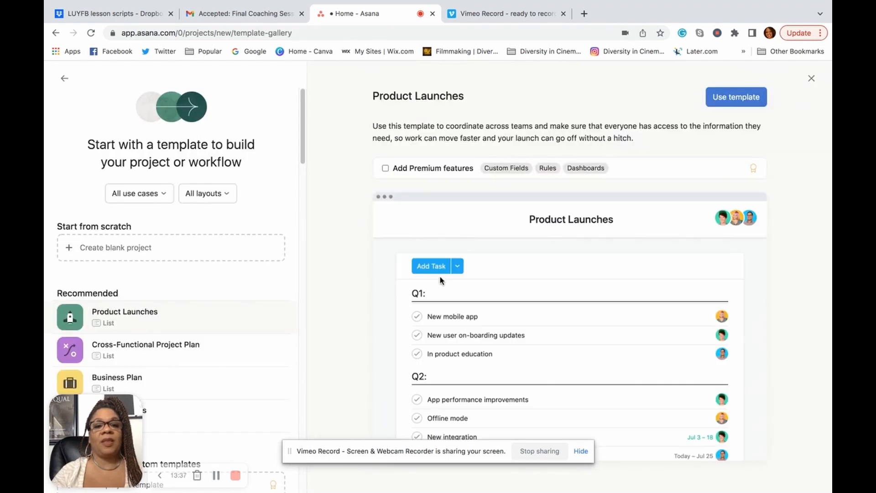
drag(302, 158, 302, 187)
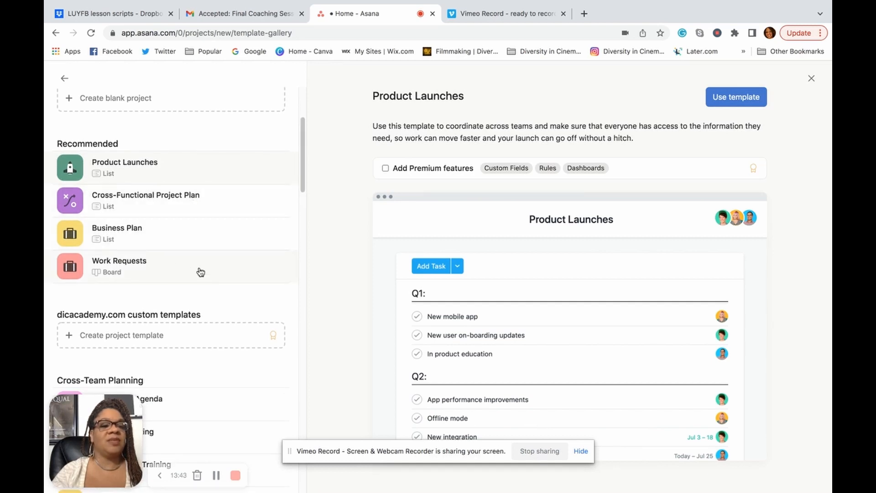
drag(303, 179, 302, 112)
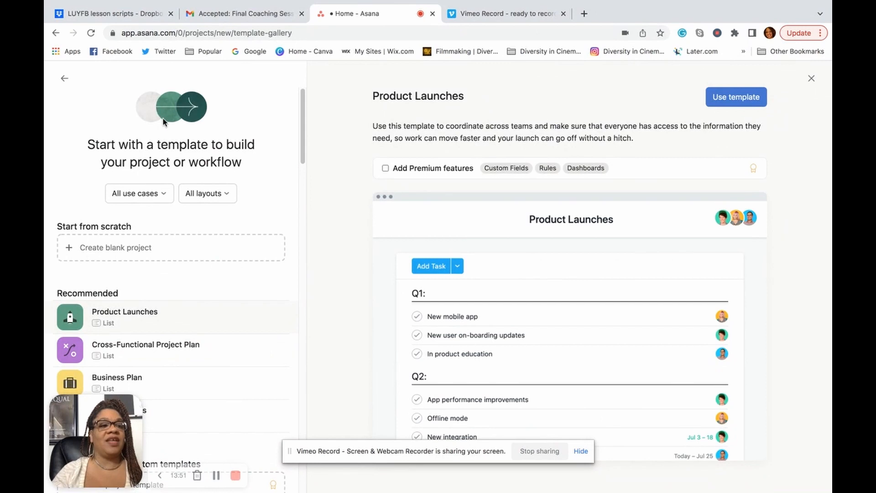
click(65, 79)
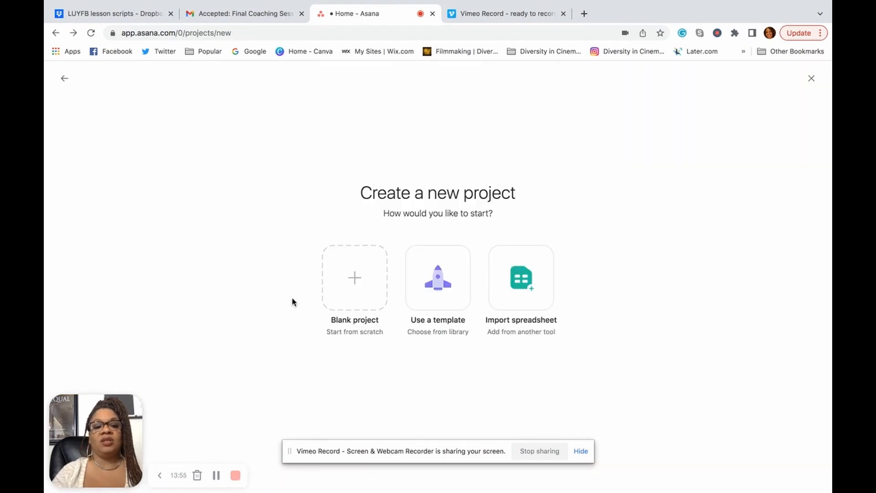
Create a blank project named Test with Board as the default view and go to the project
click(352, 279)
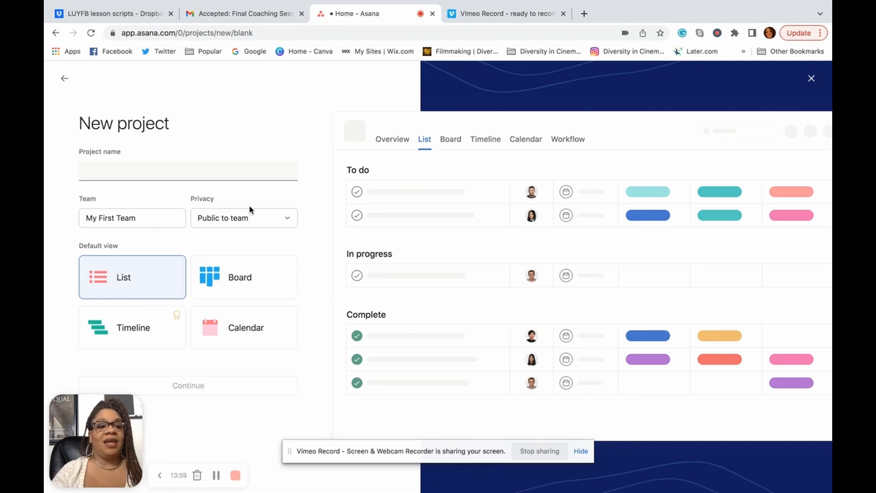
click(238, 279)
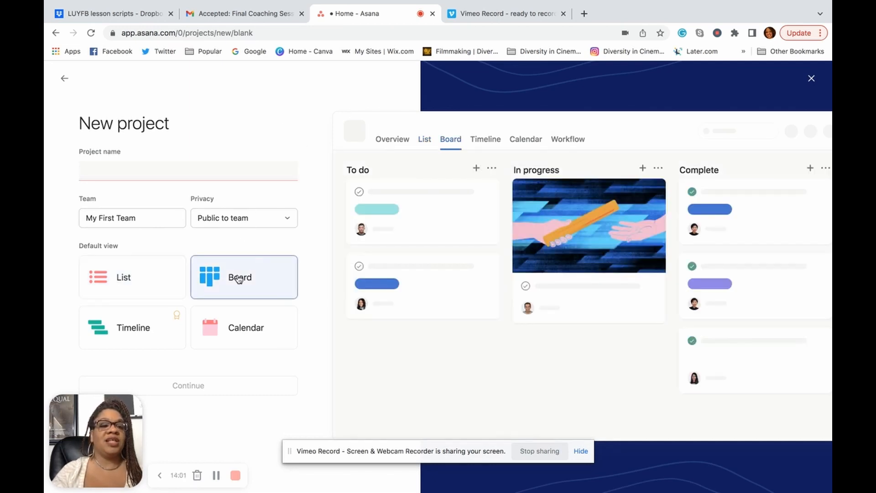
click(141, 169)
text(Test)
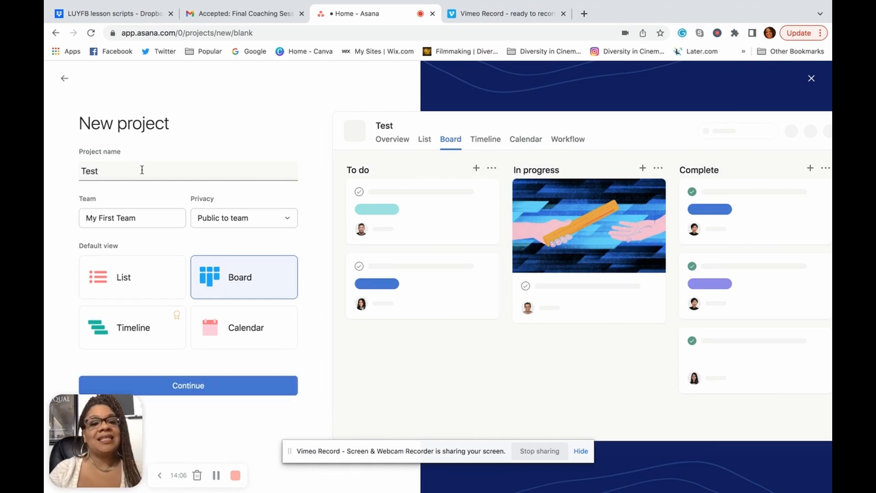
click(210, 387)
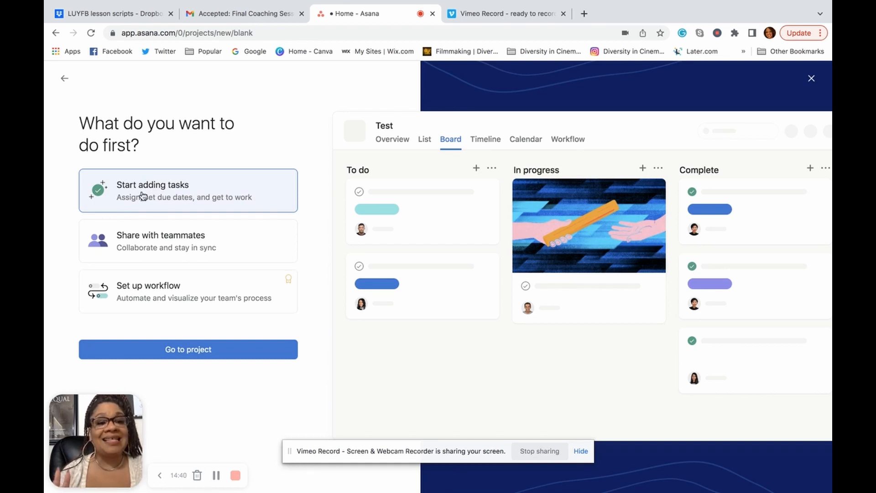
click(219, 354)
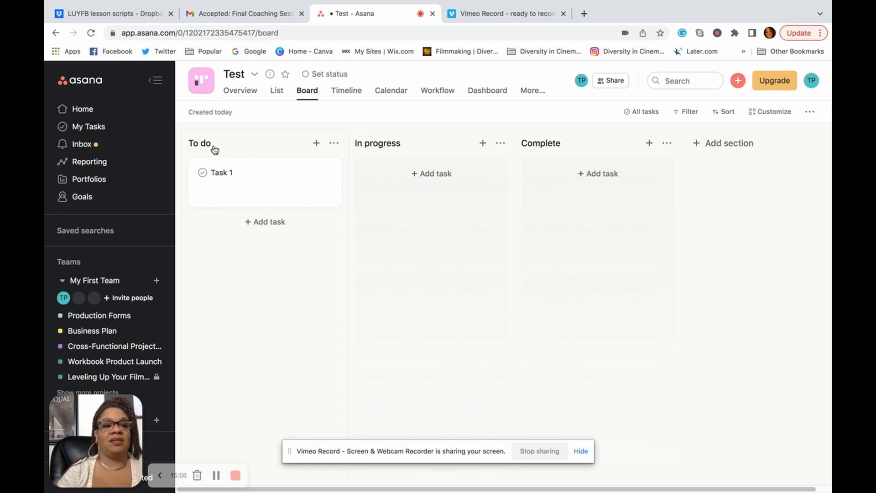
Rename the board's To do section as Ideas
click(244, 139)
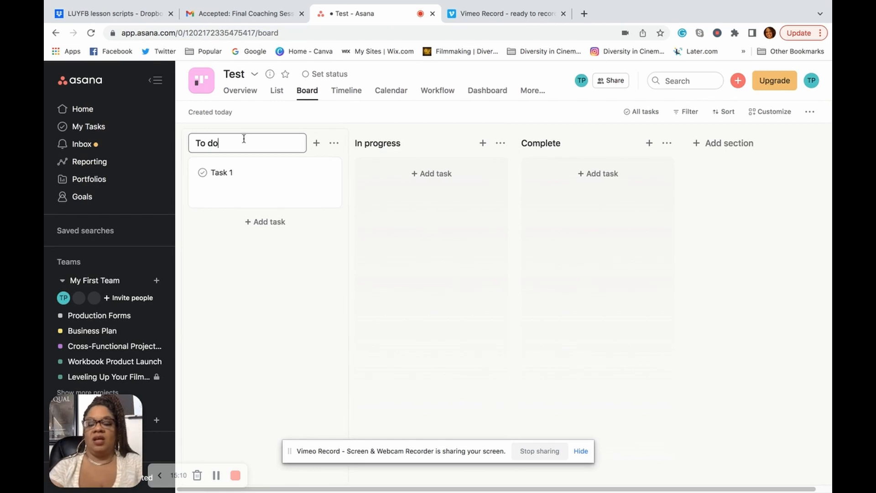
key(BackSpace)
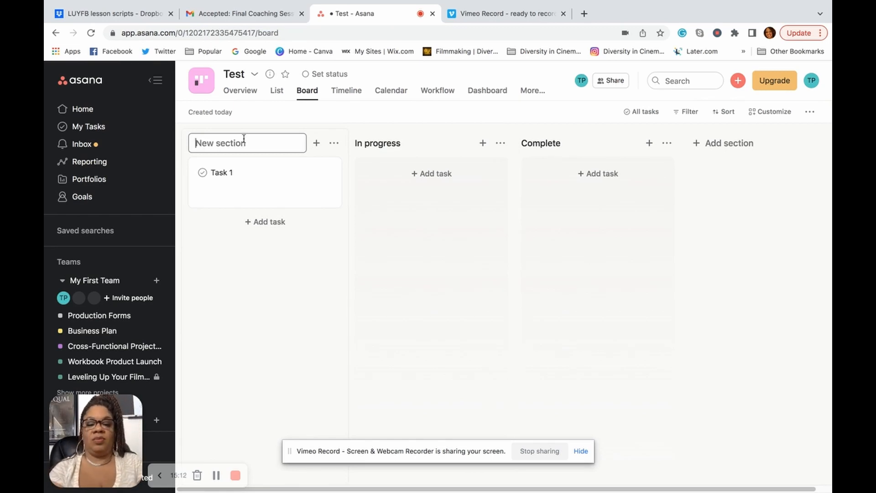
text(Ideas)
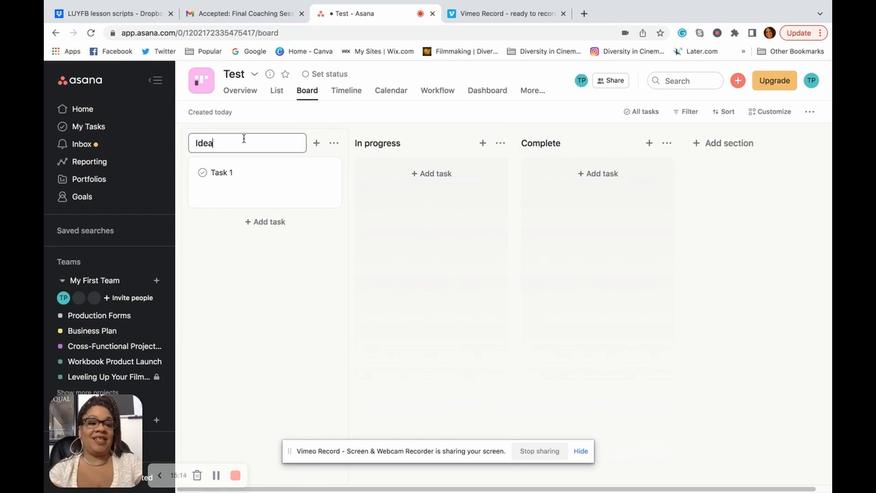
Open Task 1 in the Ideas section and rename it Idea 1
click(250, 173)
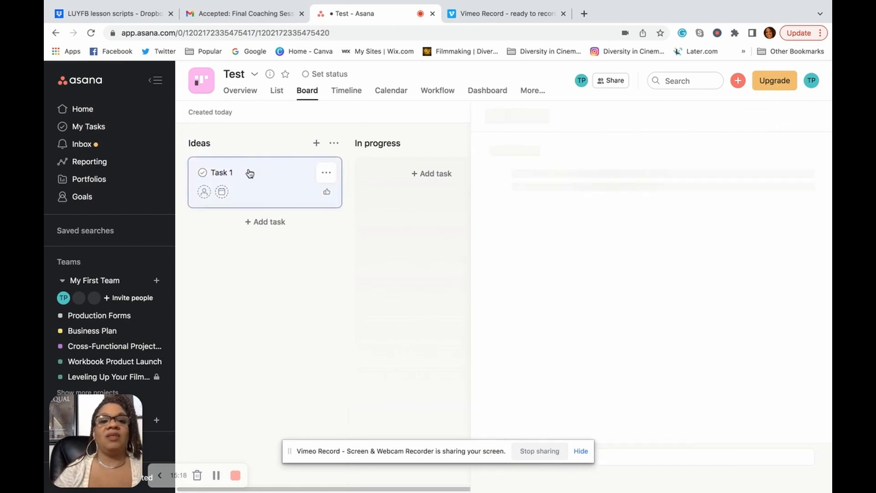
click(530, 152)
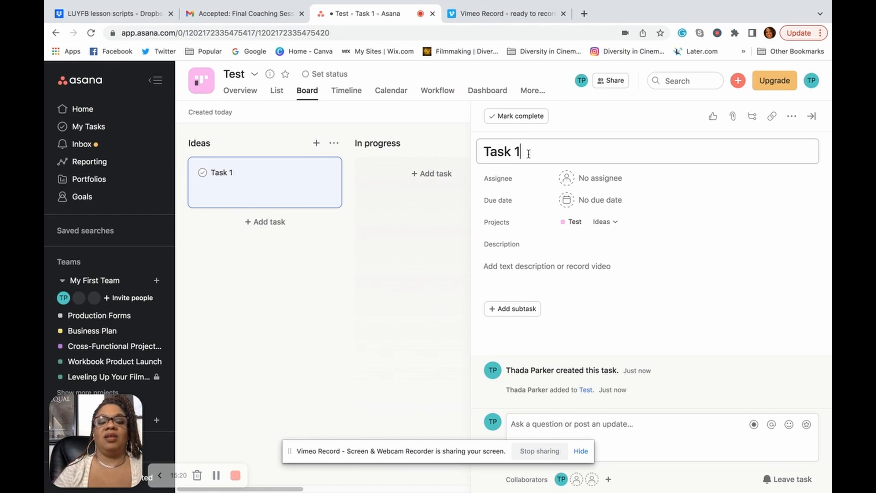
key(BackSpace)
key(BackSpace)
key(BackSpace)
key(BackSpace)
key(BackSpace)
key(BackSpace)
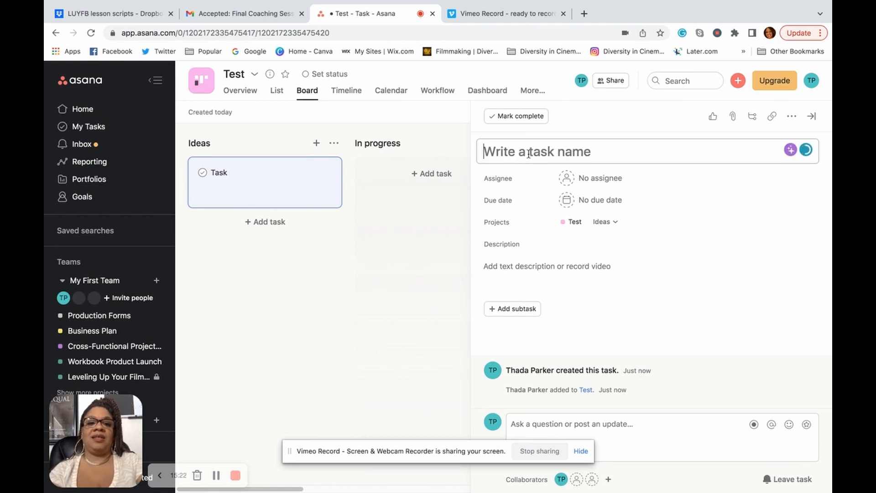
text(Idea)
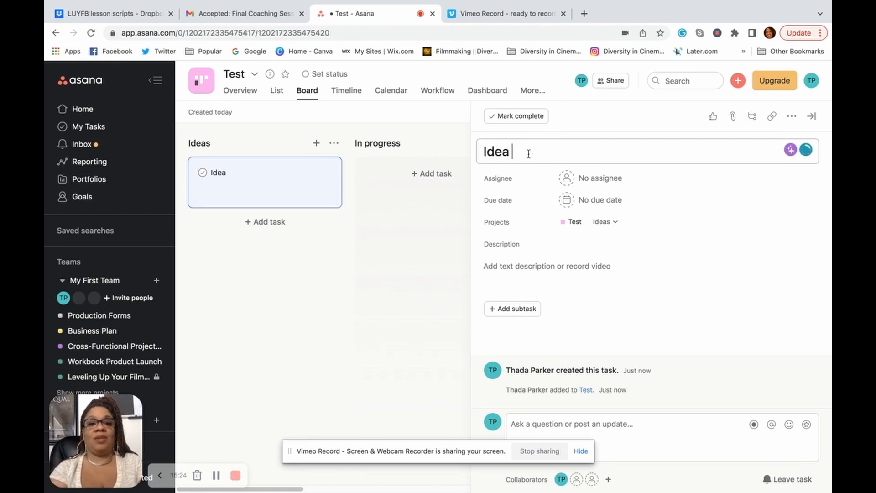
text( 1)
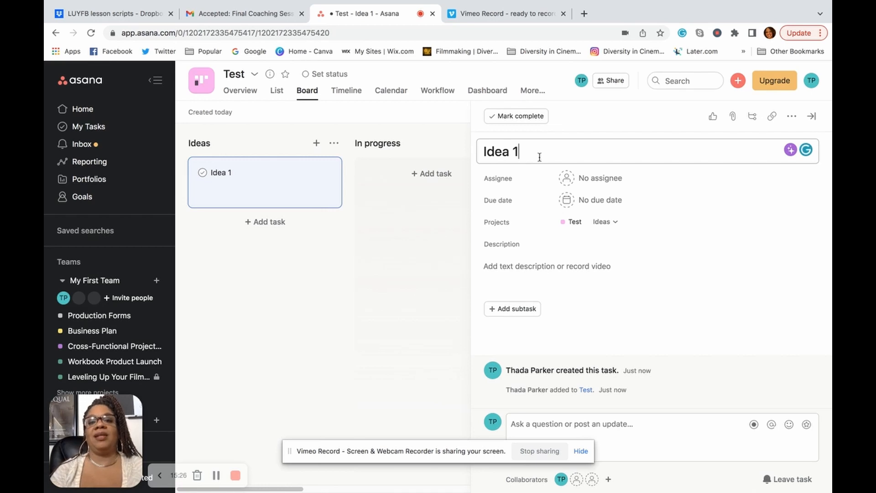
Assign the Idea 1 task to yourself and set its due date to 04/27/22 at 5:00pm
click(570, 180)
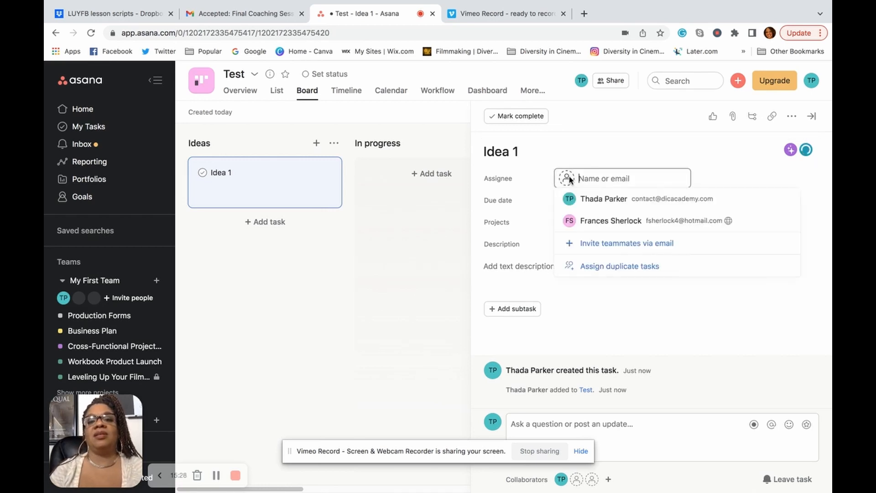
click(595, 201)
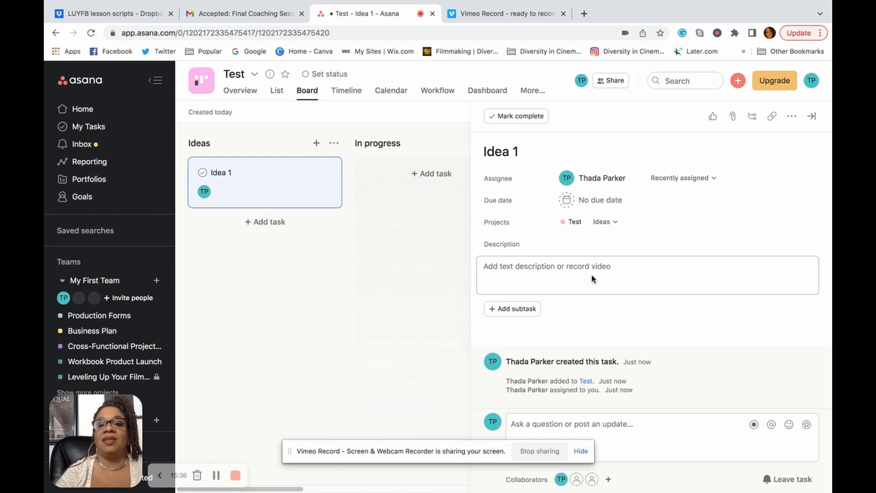
click(587, 203)
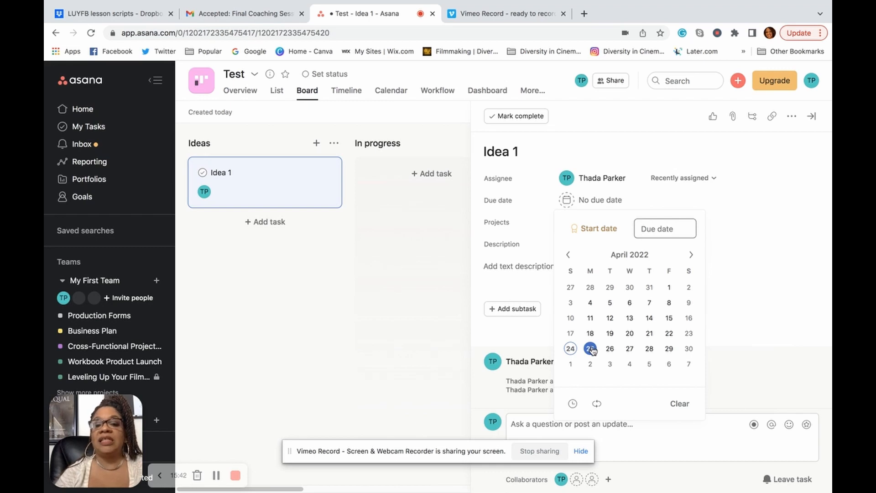
click(630, 349)
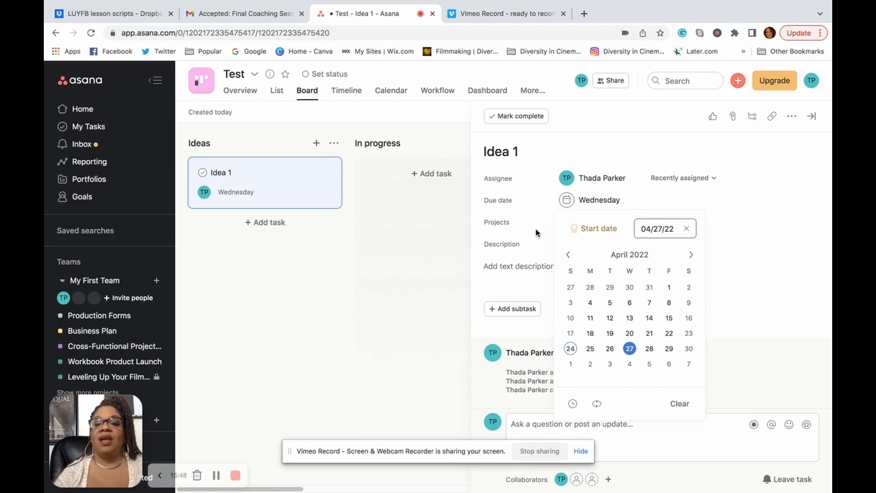
click(573, 404)
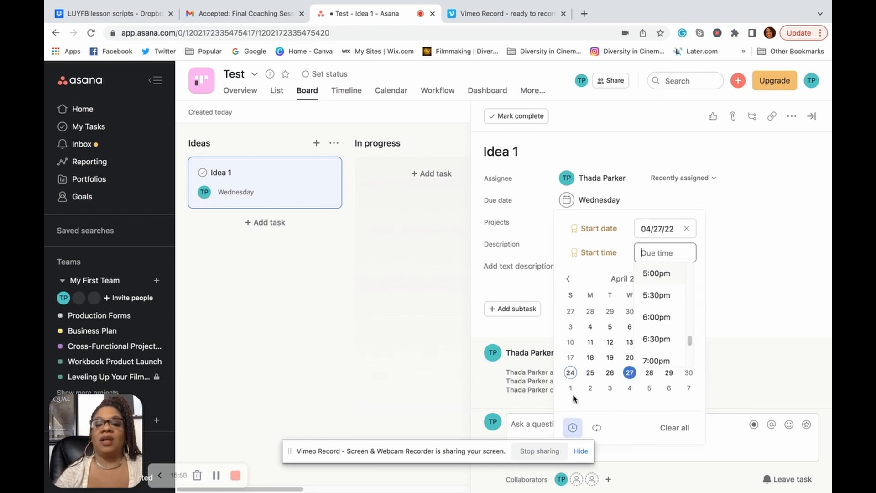
click(658, 273)
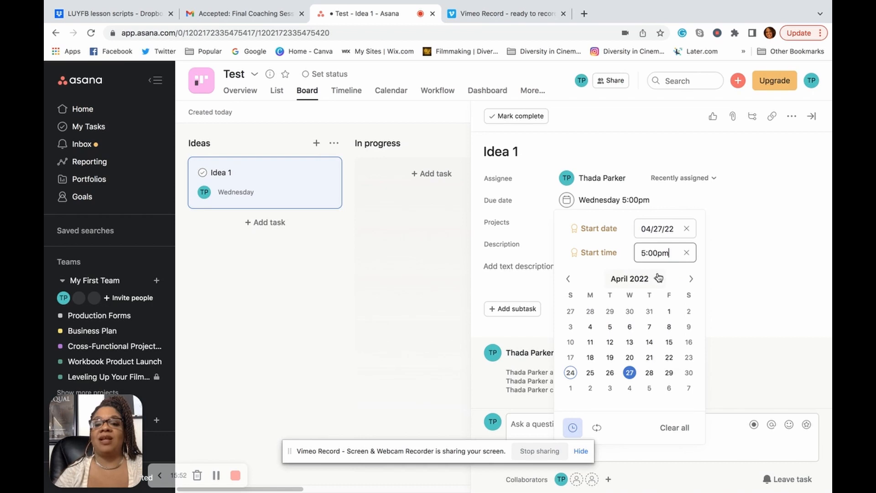
Give the Idea 1 task the description Testing and add a subtask named test 2
click(520, 271)
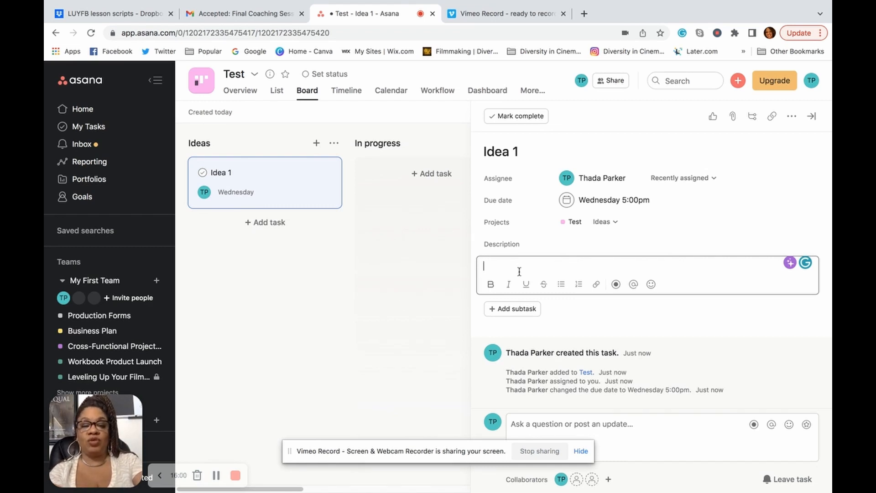
text(Testing)
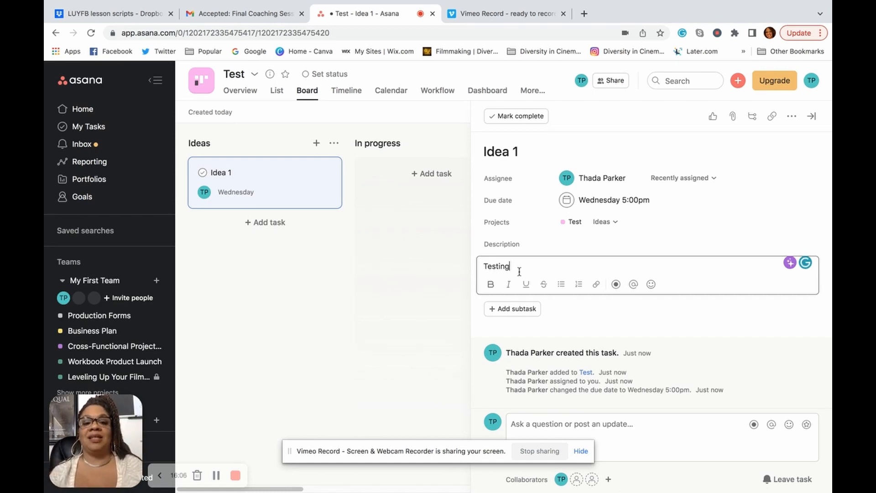
click(515, 309)
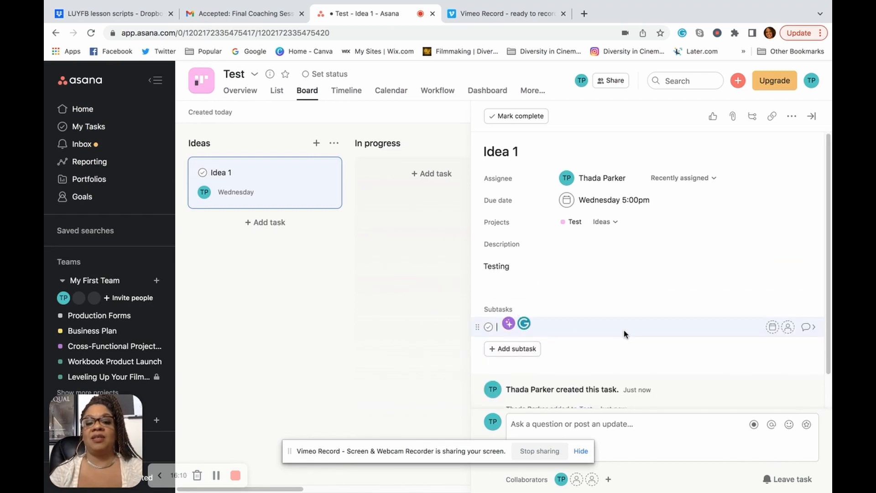
text(test 2)
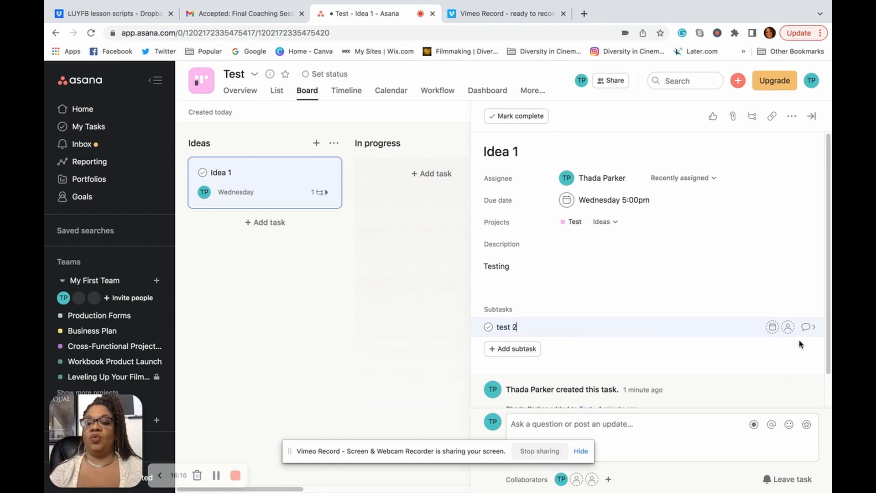
Set the test 2 subtask's due date to 04/28/22 at 5:00pm
click(772, 327)
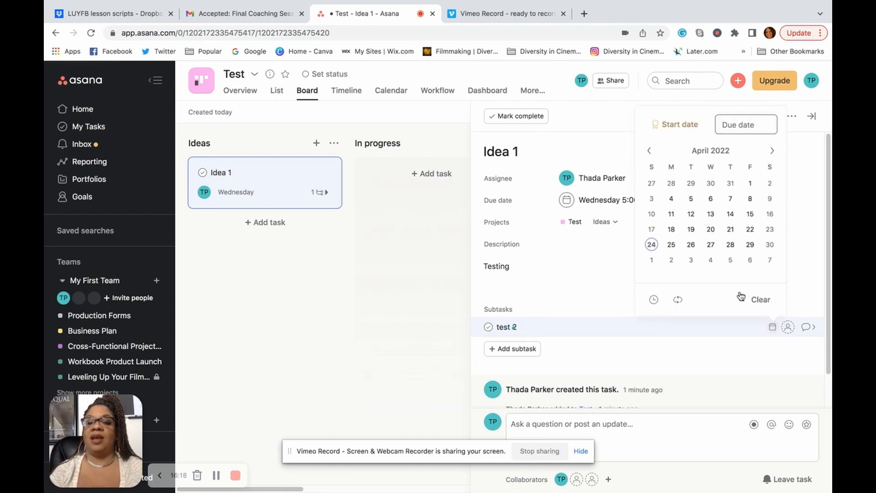
click(730, 246)
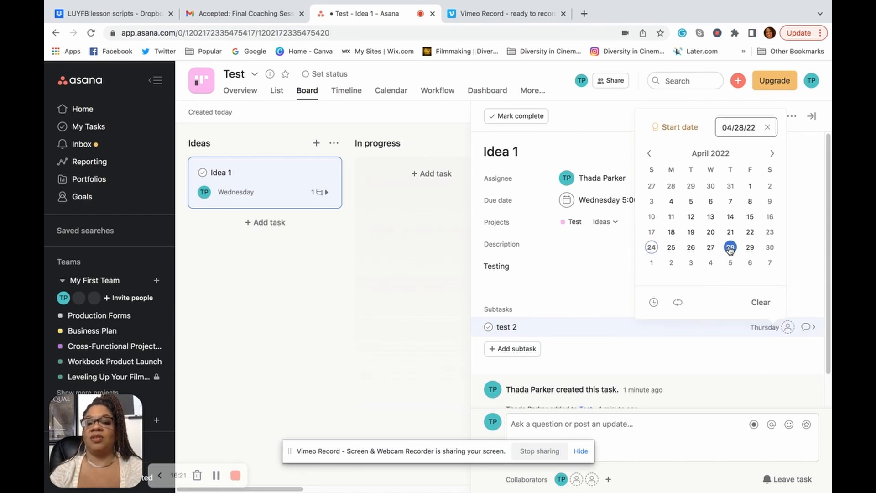
click(653, 302)
click(742, 149)
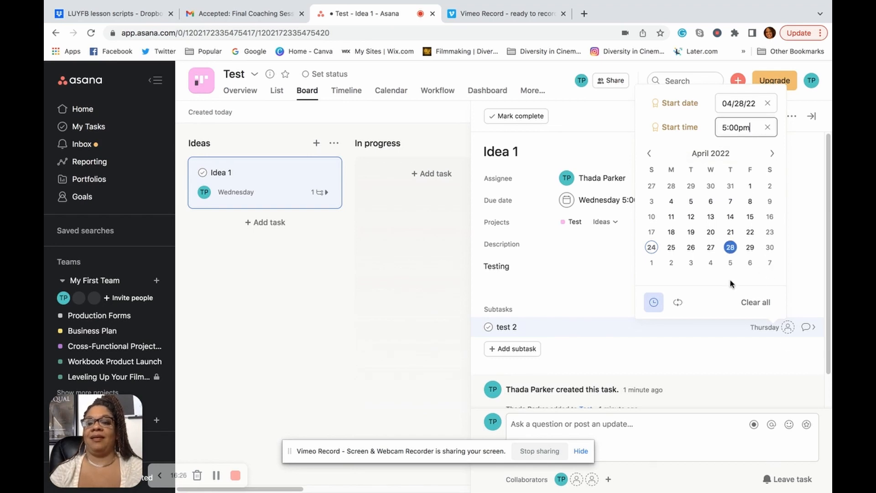
Assign the test 2 subtask to yourself, view its details, and return to the full board
click(788, 328)
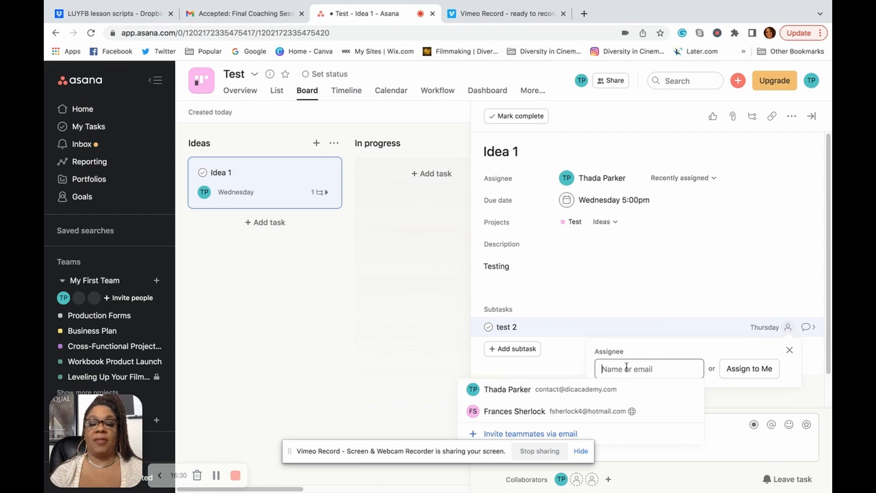
click(592, 391)
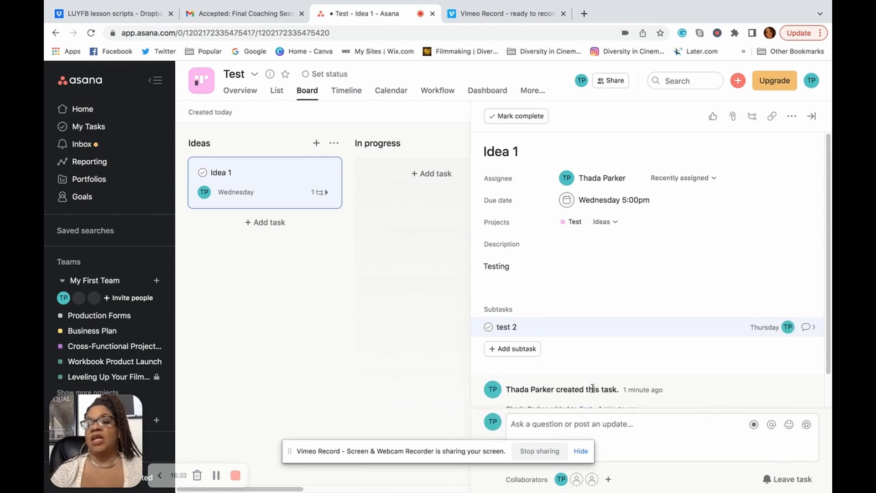
click(814, 328)
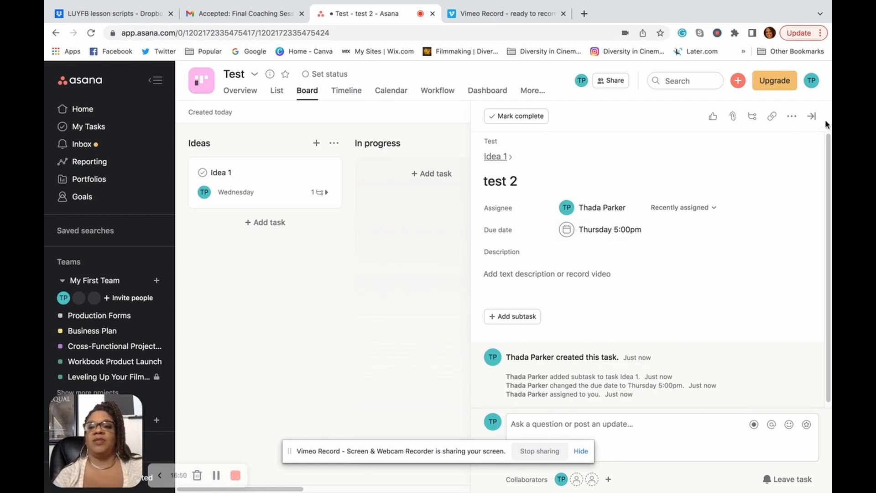
click(810, 117)
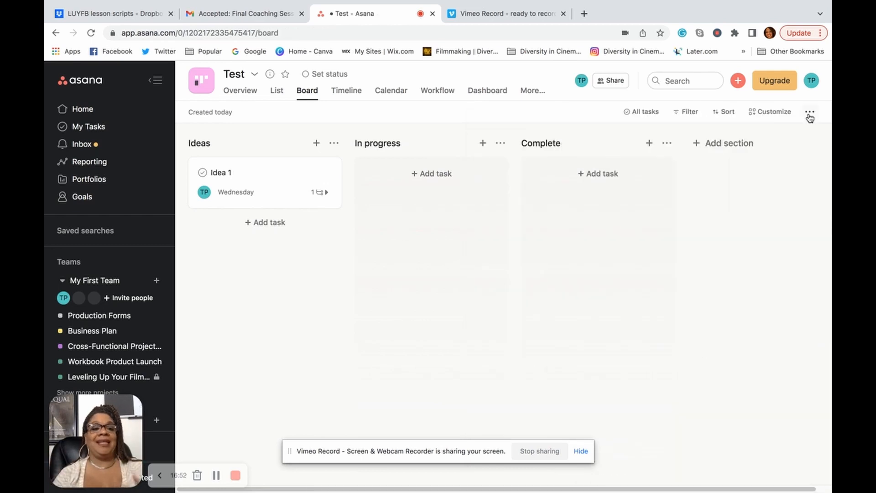